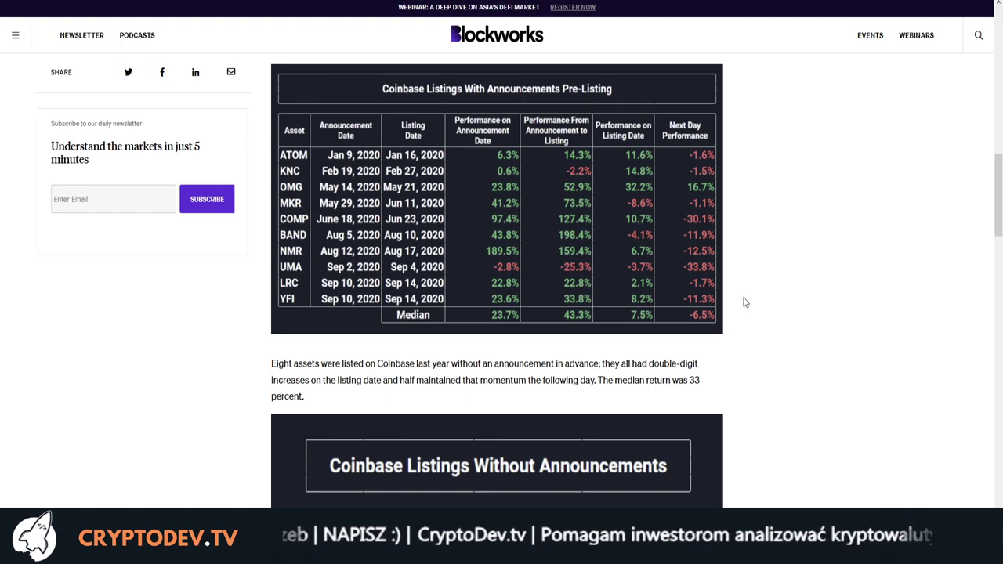
- Look over the Coinbase listing tables in the Blockworks article and the home page of the Visualping website monitoring service
scroll(745, 302, down, 1)
scroll(745, 302, down, 5)
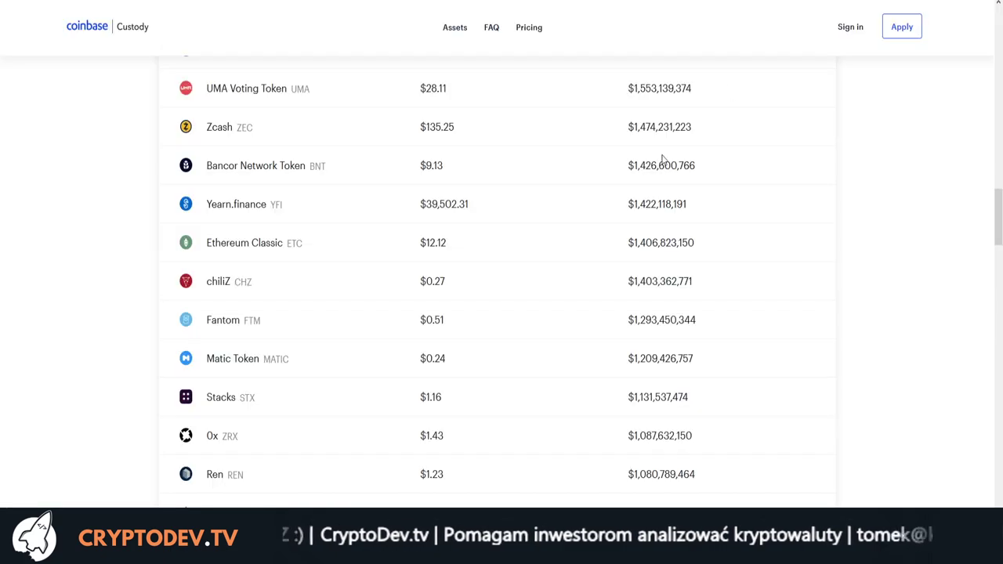
click(290, 0)
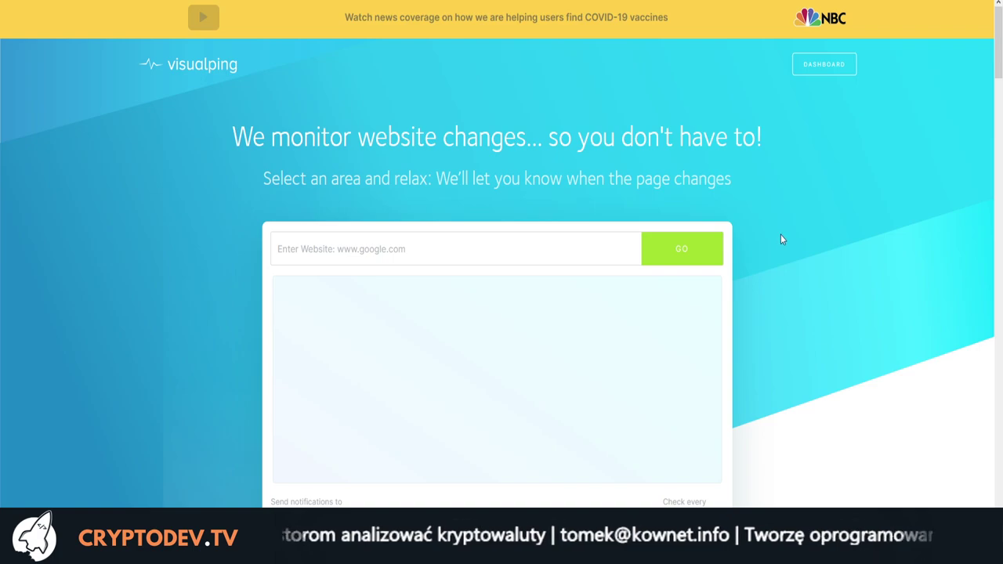
scroll(781, 235, down, 5)
scroll(781, 239, down, 4)
scroll(781, 239, up, 9)
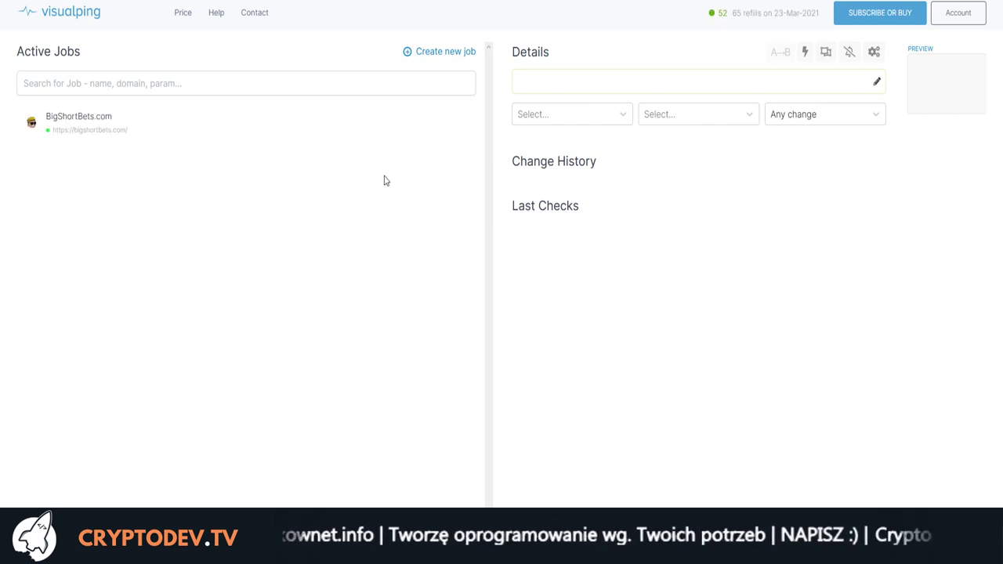
click(446, 52)
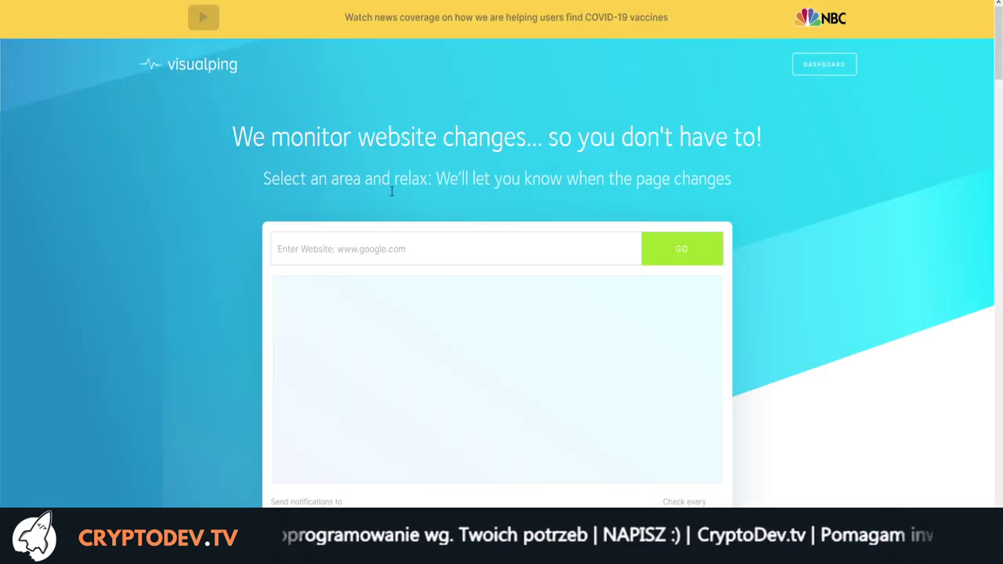
click(388, 253)
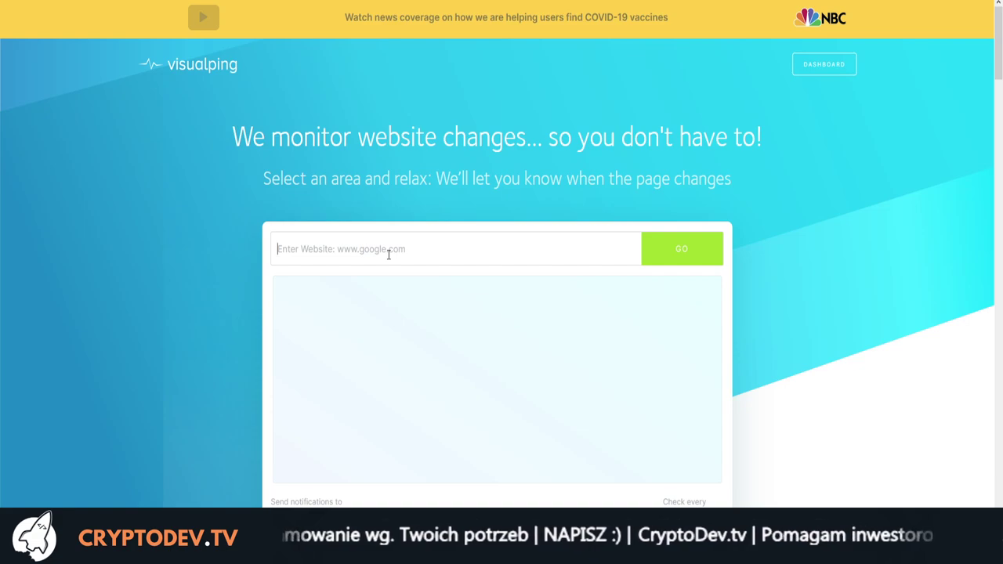
text(https://custody.coinbase.com/assets)
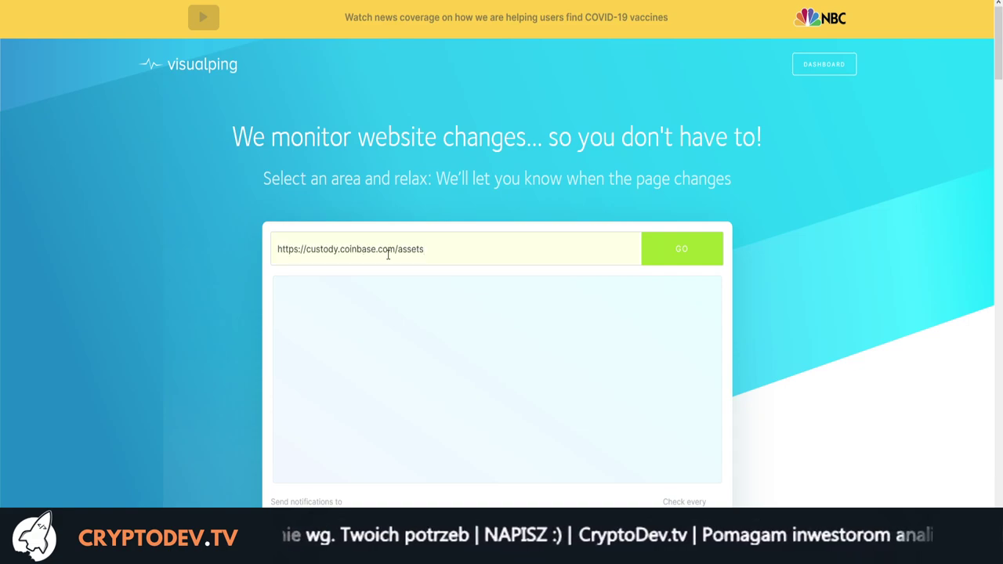
scroll(782, 266, down, 3)
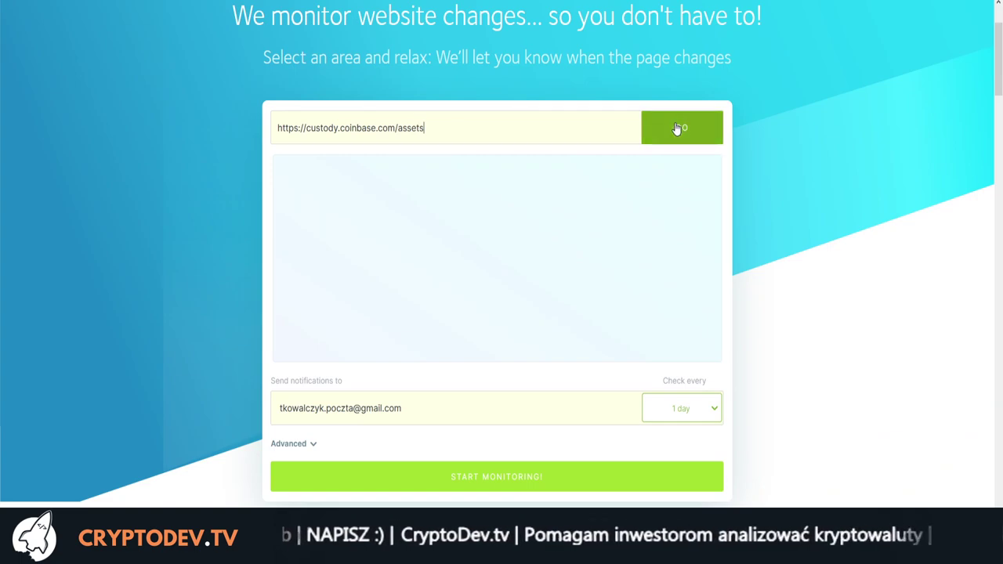
click(677, 129)
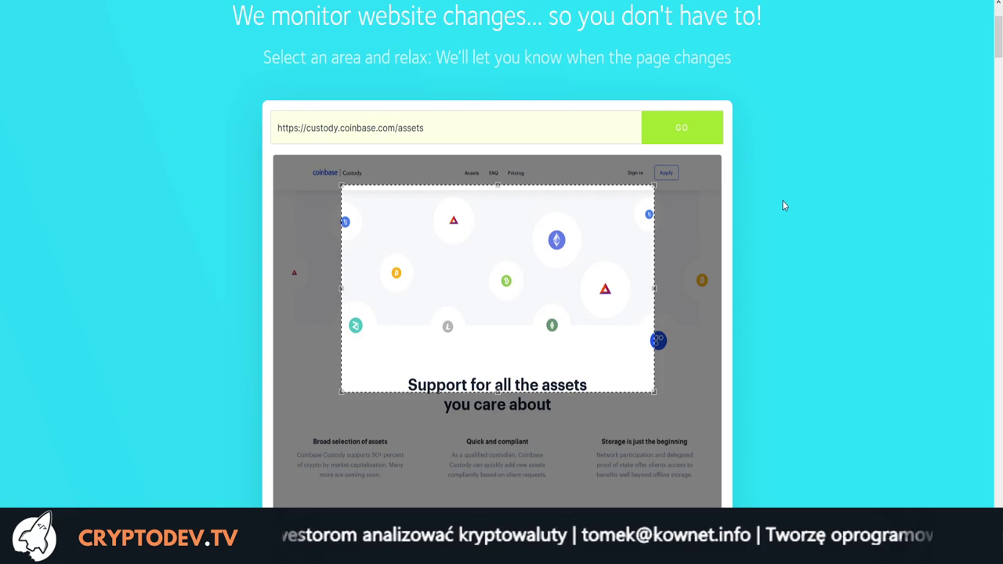
- Move the monitored area in the page preview down onto the beginning of the asset table
scroll(777, 282, down, 2)
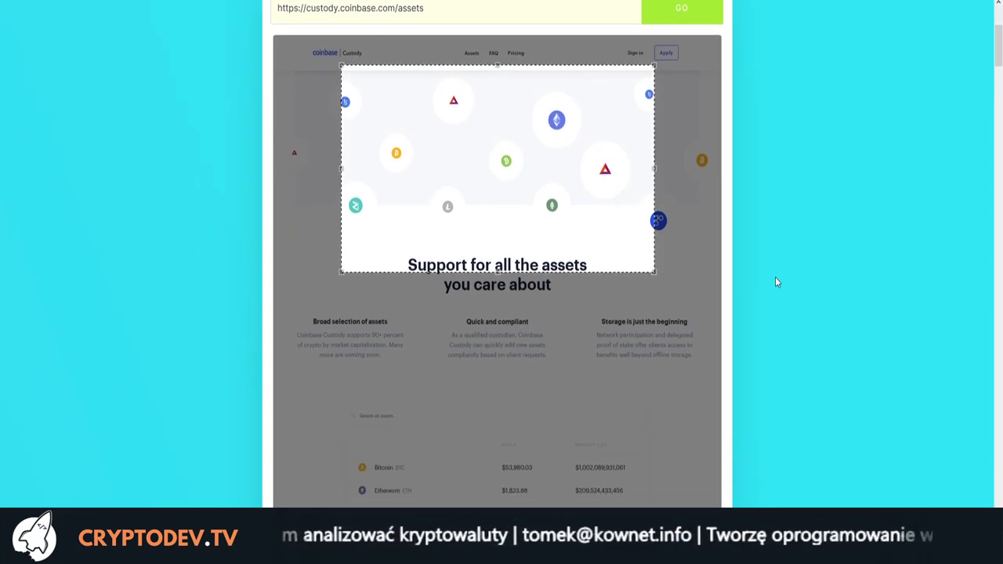
scroll(775, 277, down, 1)
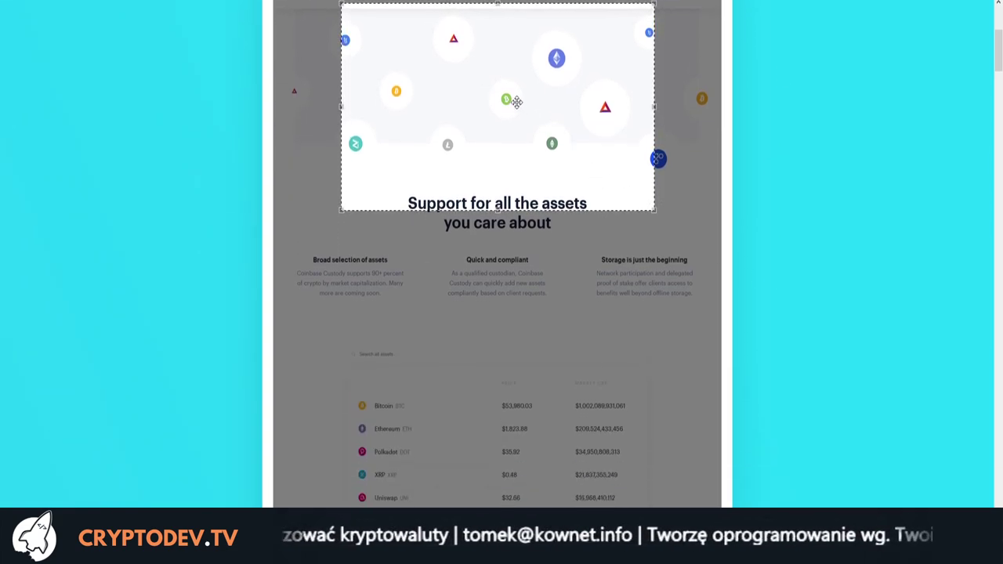
drag(517, 104, 516, 406)
- Extend the monitored area's lower edge to just below the last asset row, BCAP, covering the whole asset table
scroll(606, 271, down, 5)
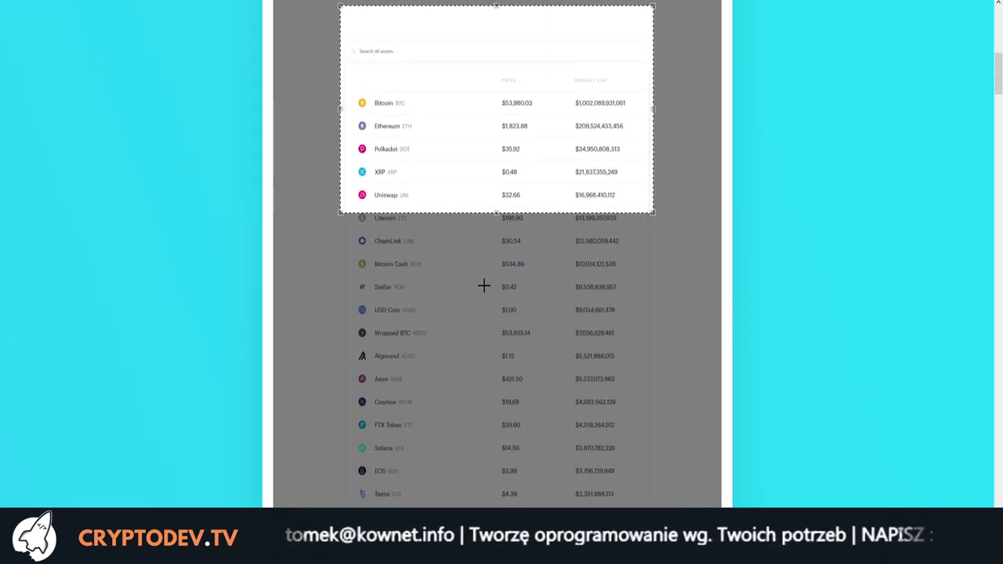
drag(496, 215, 478, 441)
scroll(502, 322, down, 3)
scroll(485, 441, down, 3)
scroll(486, 431, down, 5)
scroll(481, 419, down, 2)
scroll(481, 419, down, 4)
scroll(482, 412, down, 2)
scroll(482, 412, down, 3)
scroll(481, 409, down, 2)
scroll(495, 435, down, 3)
scroll(483, 466, down, 3)
scroll(483, 470, down, 2)
scroll(484, 463, down, 3)
scroll(477, 464, down, 3)
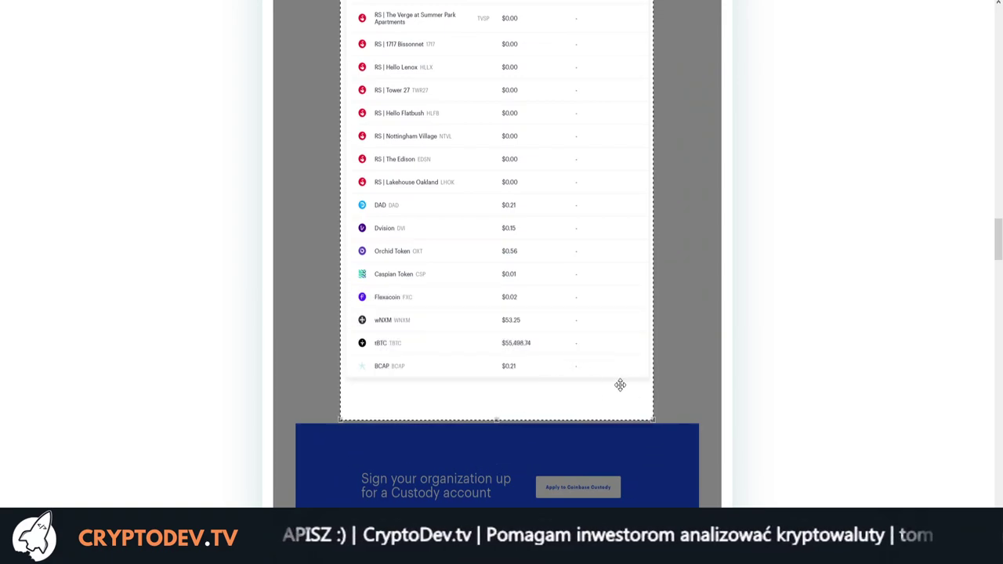
- Check that the monitored area covers the asset list from its first row to its last
scroll(618, 386, up, 15)
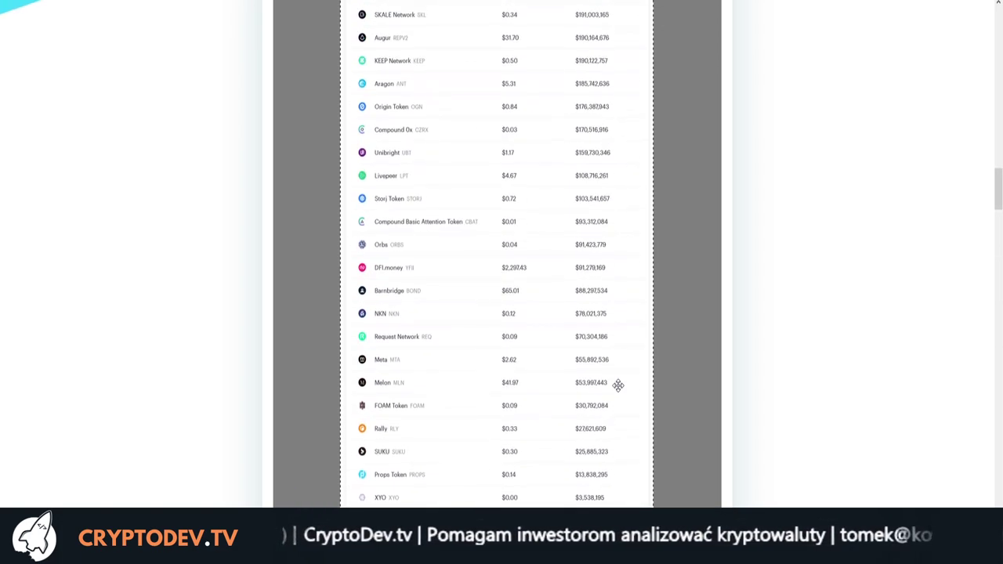
scroll(618, 386, up, 12)
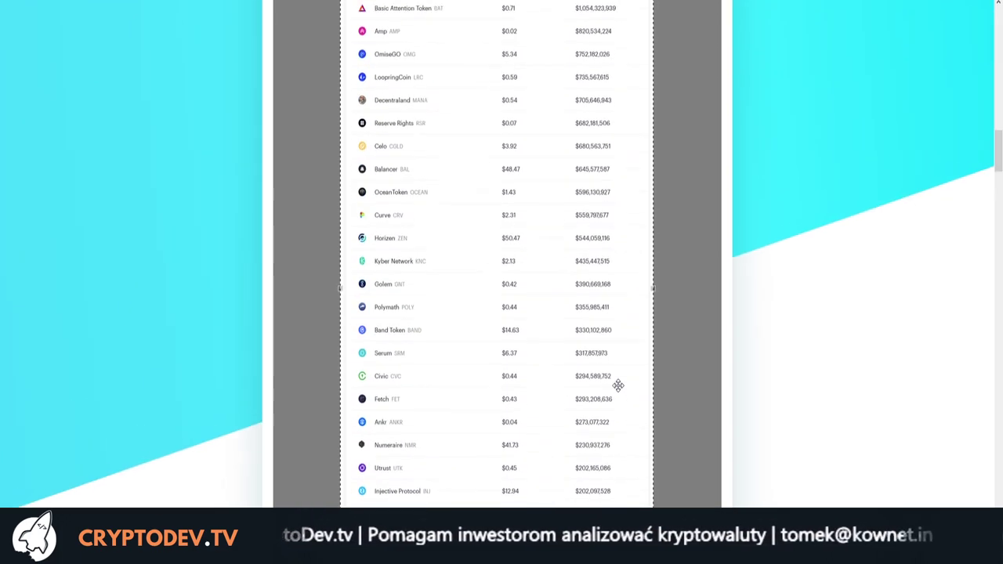
scroll(618, 385, up, 15)
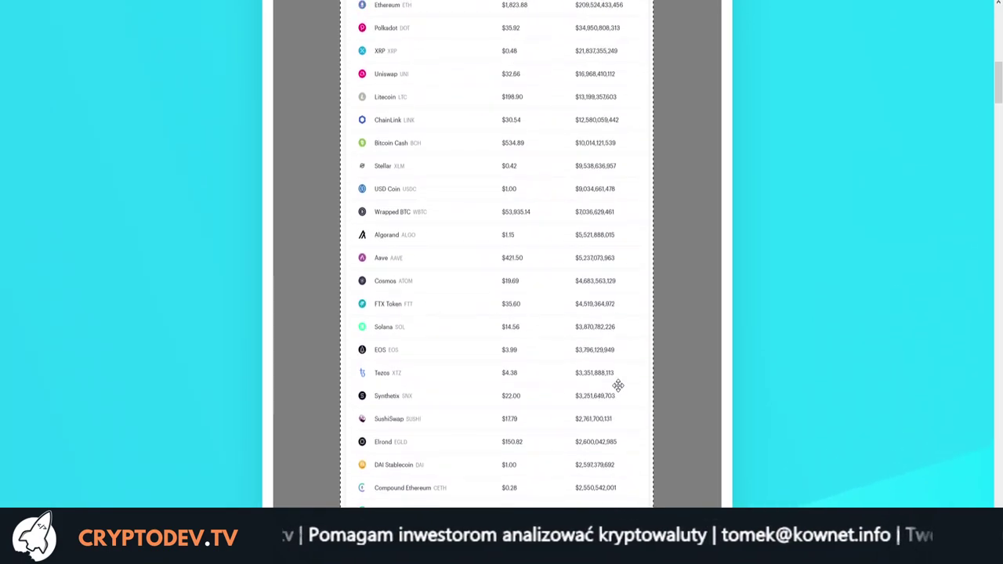
scroll(618, 386, up, 6)
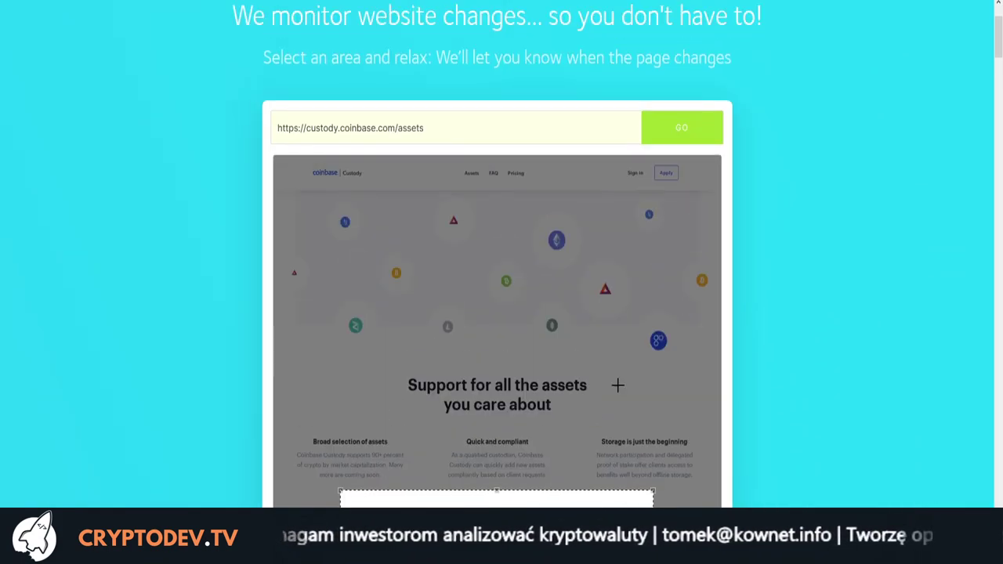
scroll(618, 385, down, 20)
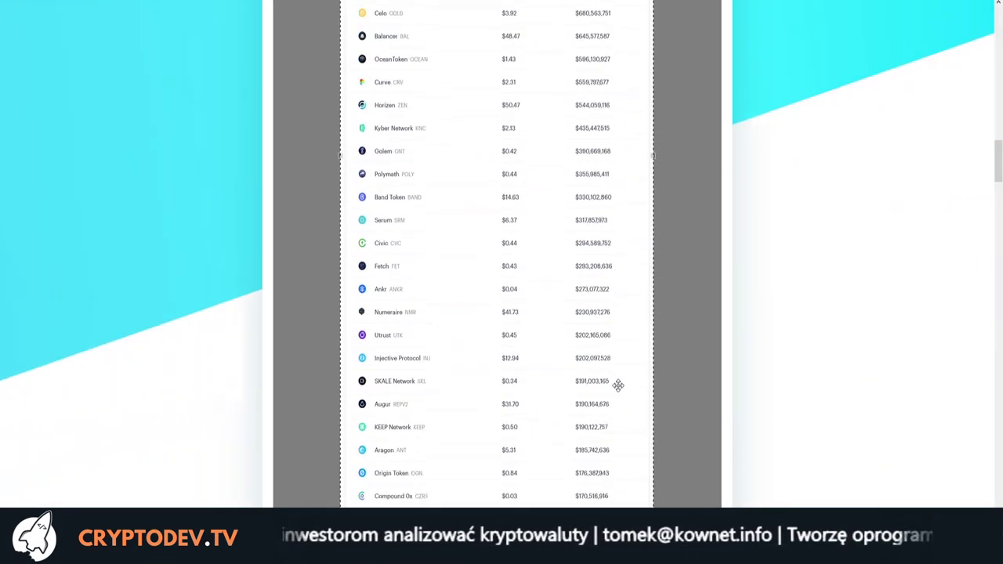
scroll(618, 386, down, 15)
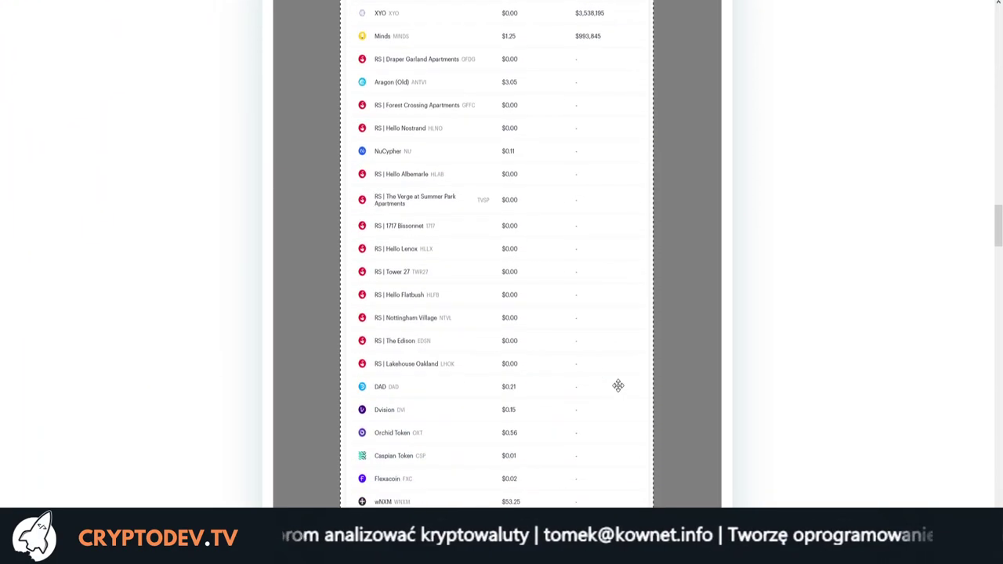
- Set the Coinbase Custody alert to check the page every 6 hrs
scroll(618, 385, down, 10)
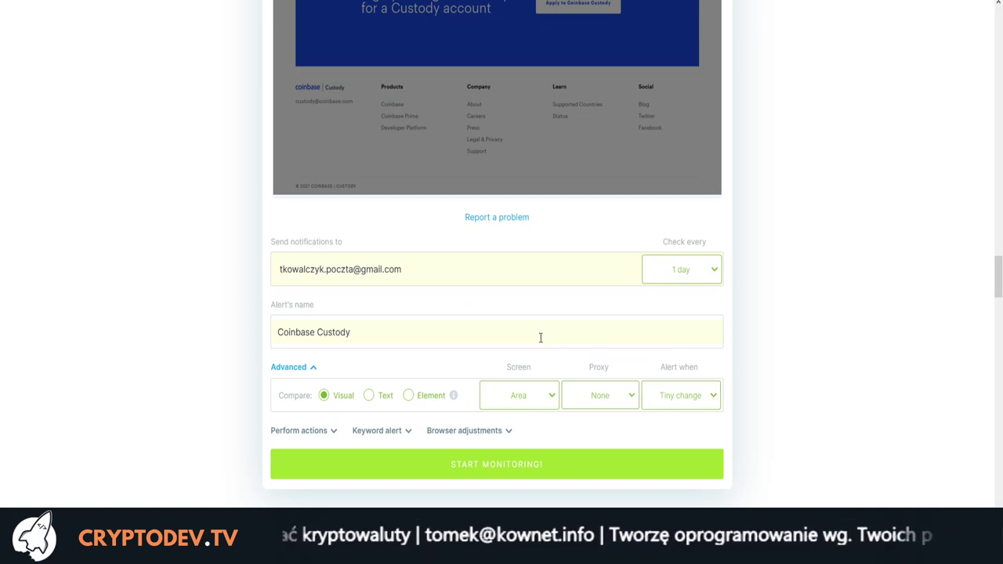
click(698, 279)
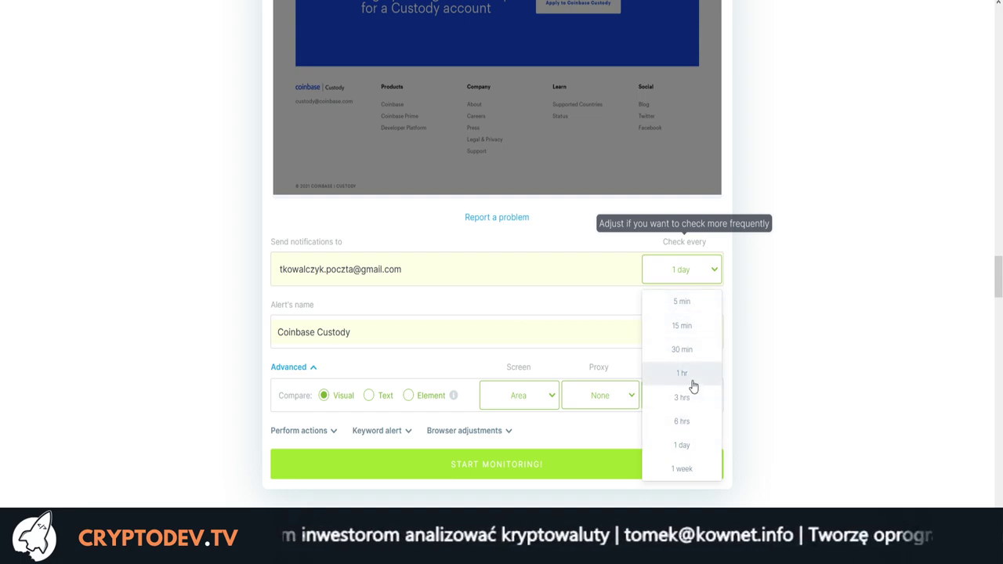
click(696, 419)
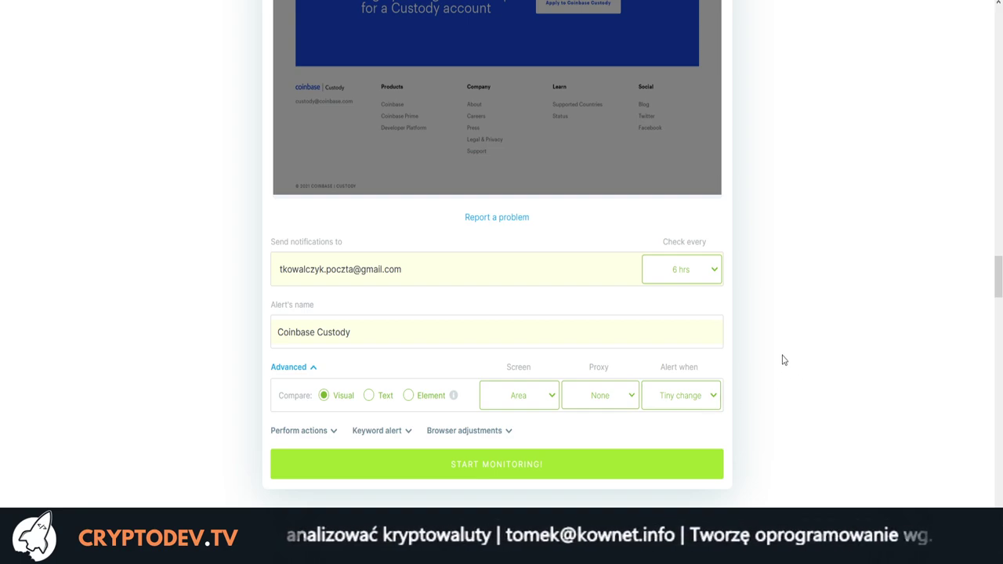
- Examine the advanced options for performing actions, keyword alerts and browser adjustments
scroll(782, 360, down, 1)
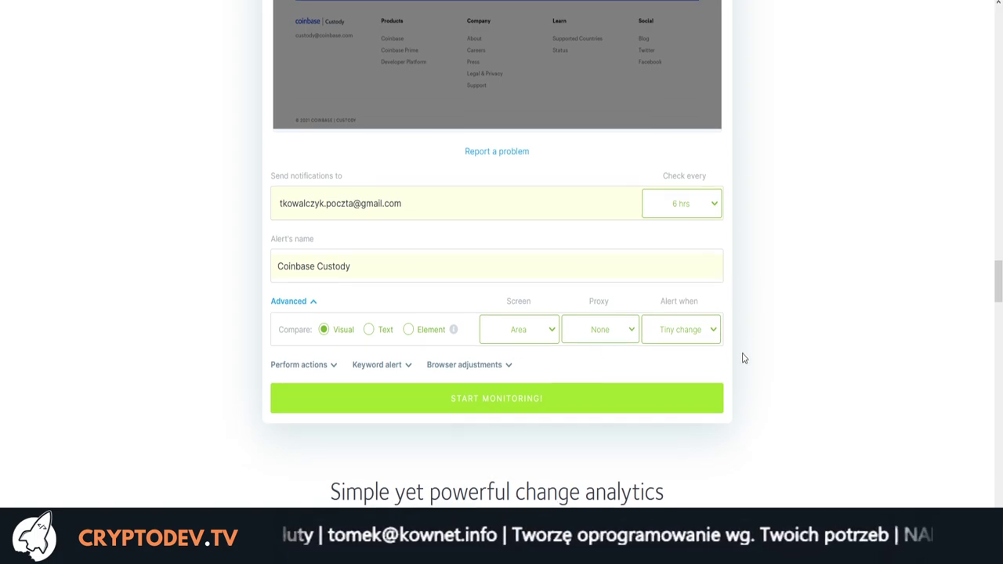
scroll(744, 355, down, 1)
click(334, 312)
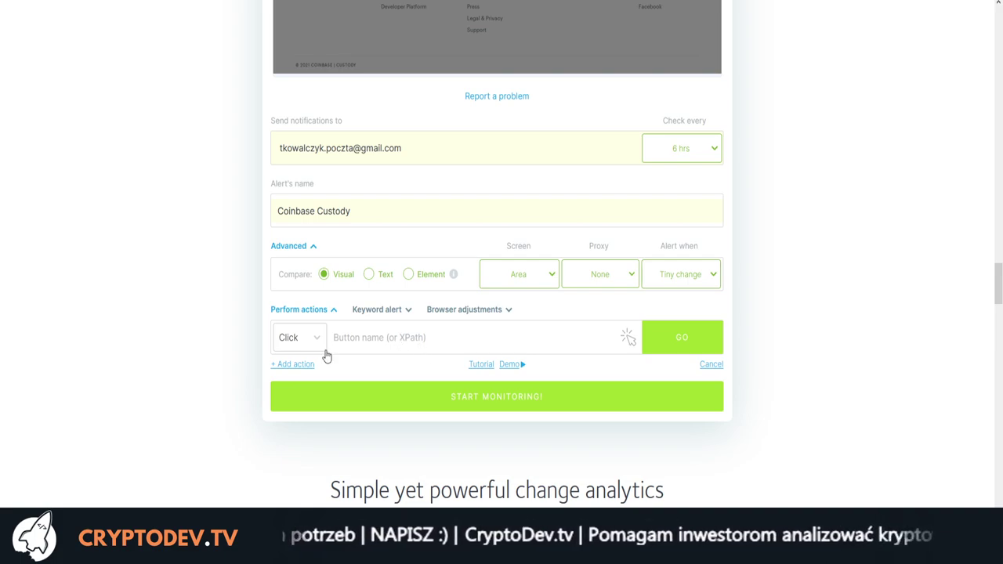
click(405, 313)
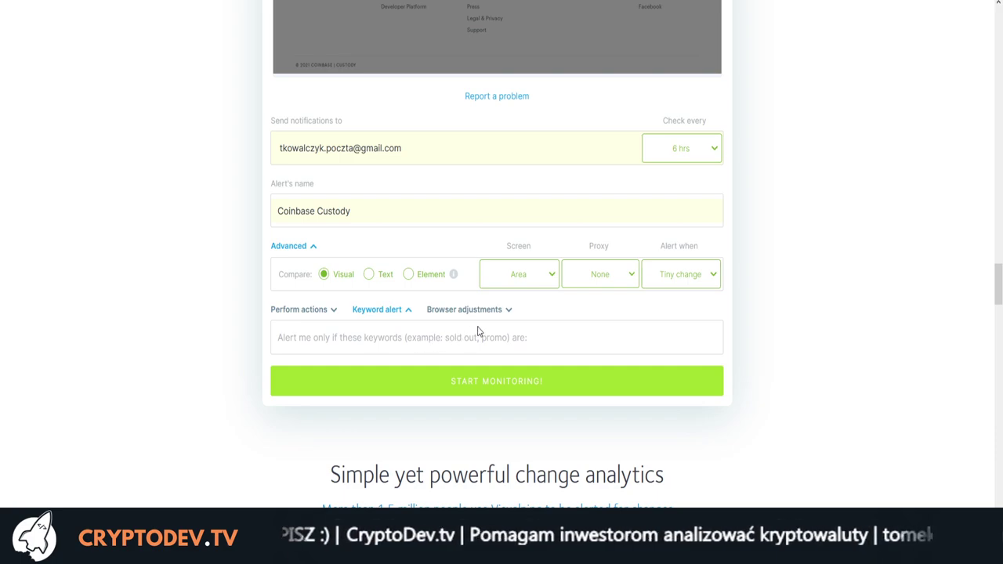
click(499, 313)
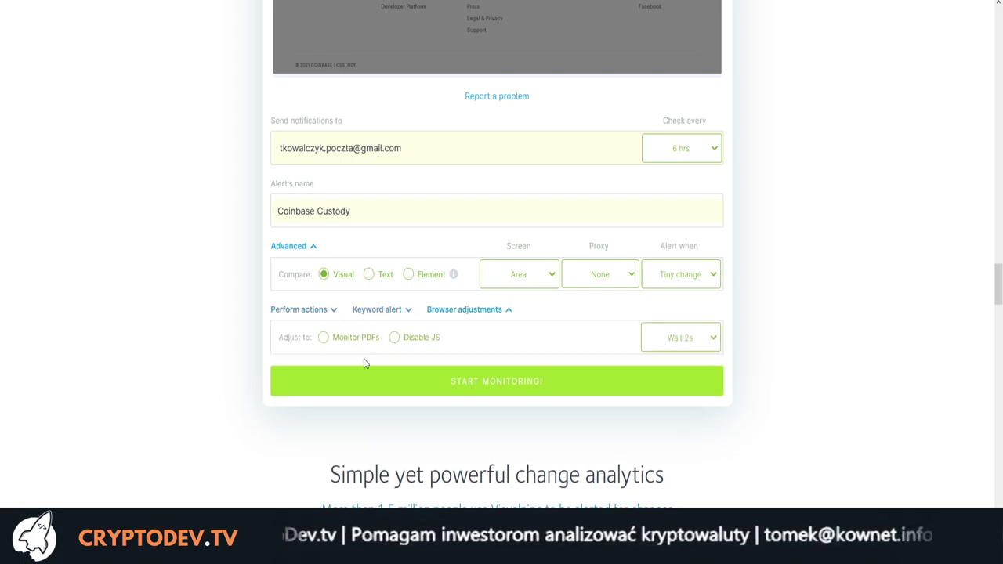
- Examine which action types can be performed on the page before a check, leaving the Click action selected
click(333, 311)
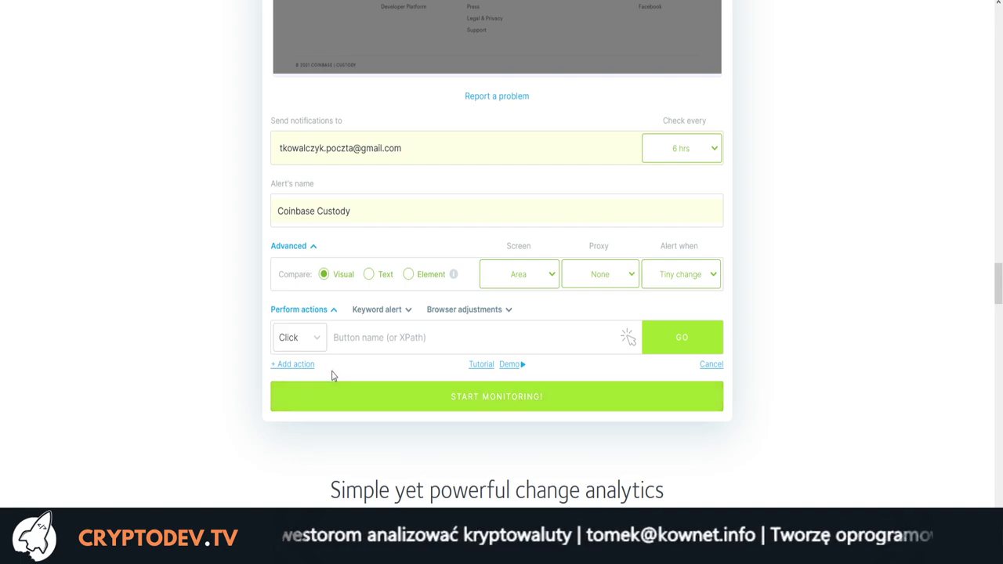
click(316, 341)
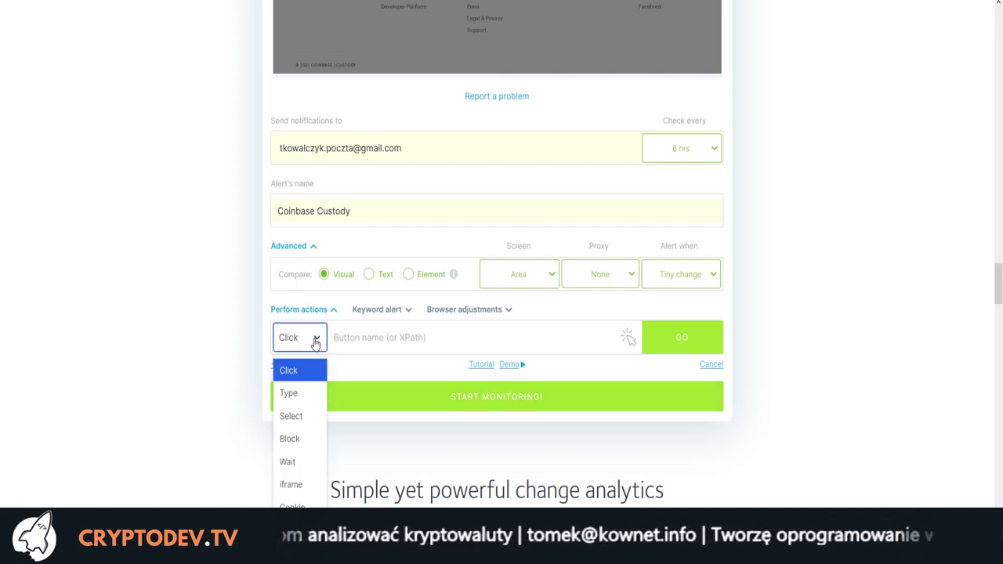
click(316, 342)
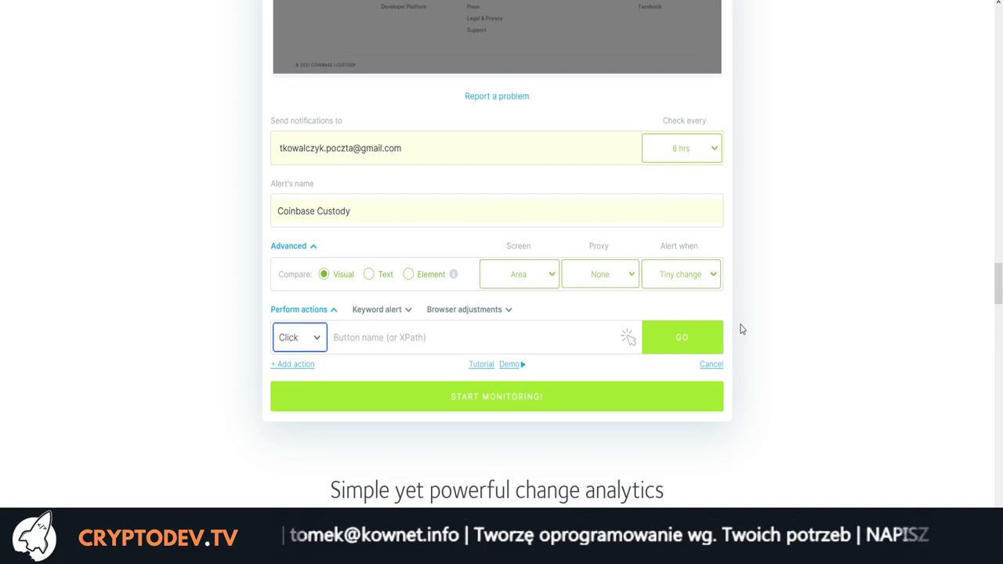
scroll(743, 329, up, 5)
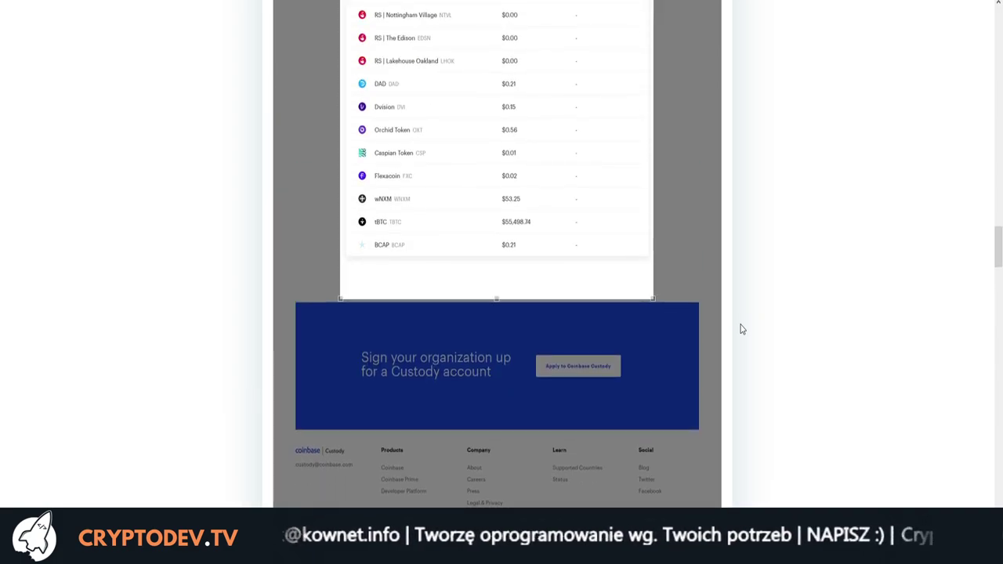
scroll(742, 329, down, 5)
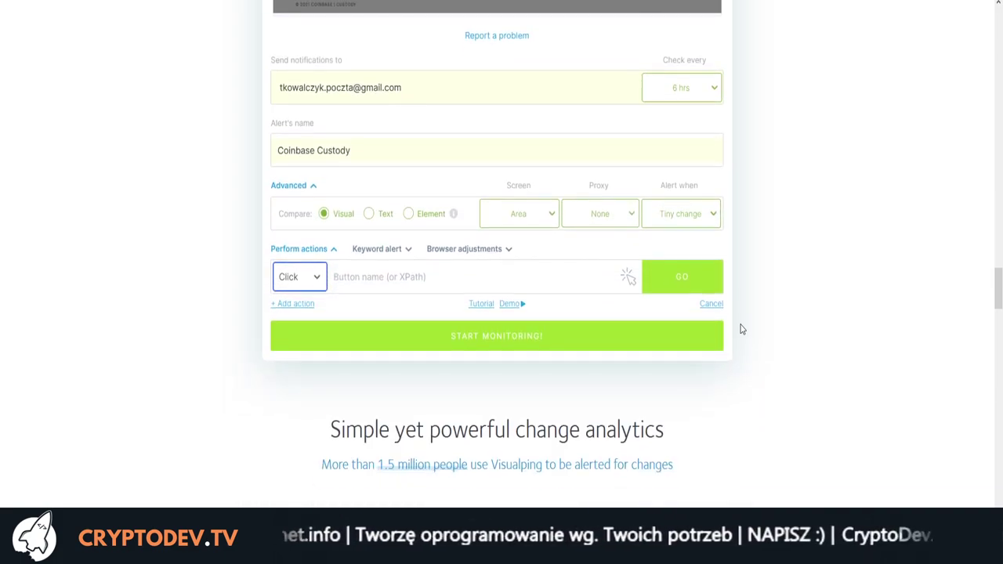
scroll(339, 331, up, 2)
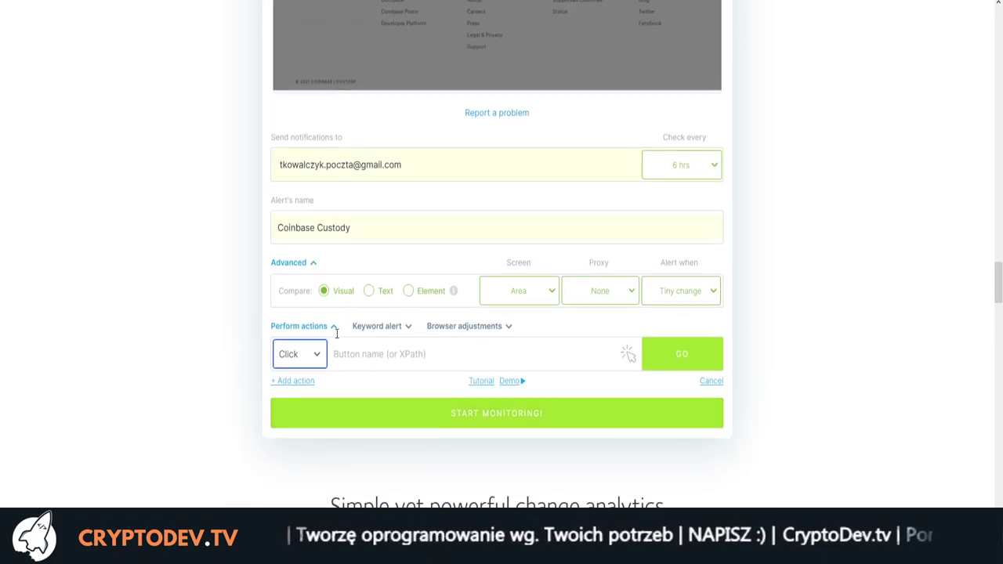
scroll(322, 353, down, 2)
scroll(347, 367, up, 4)
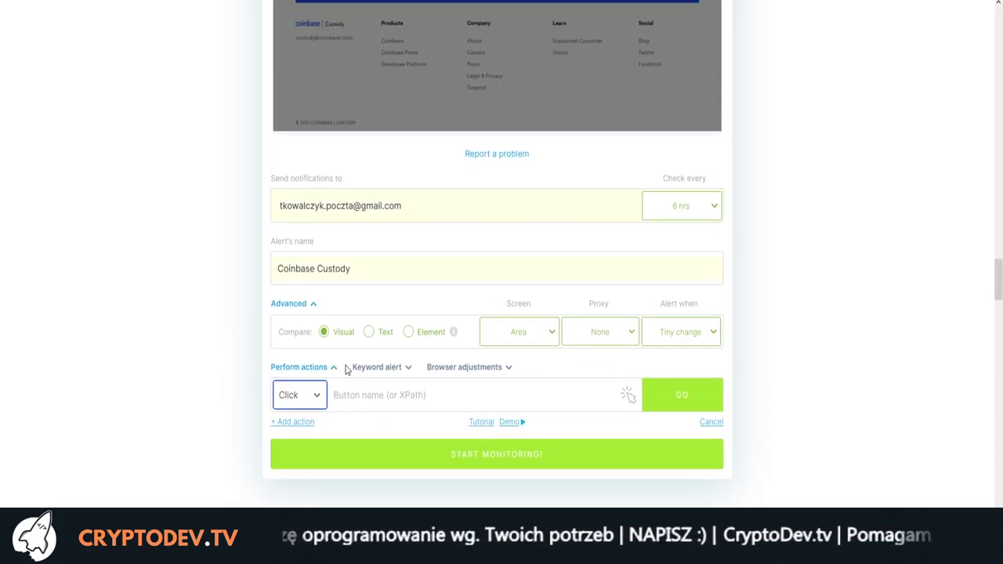
scroll(334, 362, down, 2)
scroll(185, 384, down, 1)
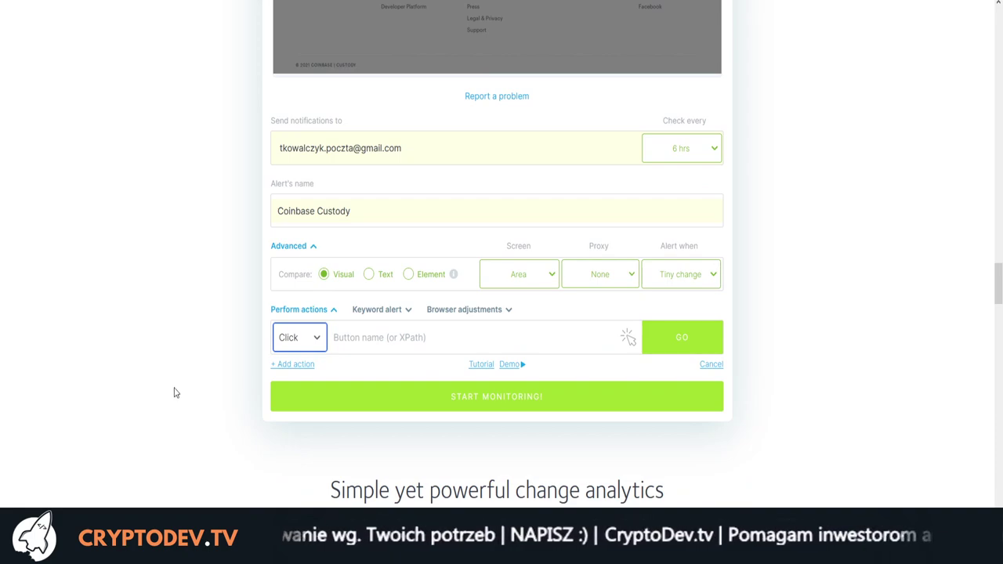
click(319, 345)
scroll(319, 342, down, 1)
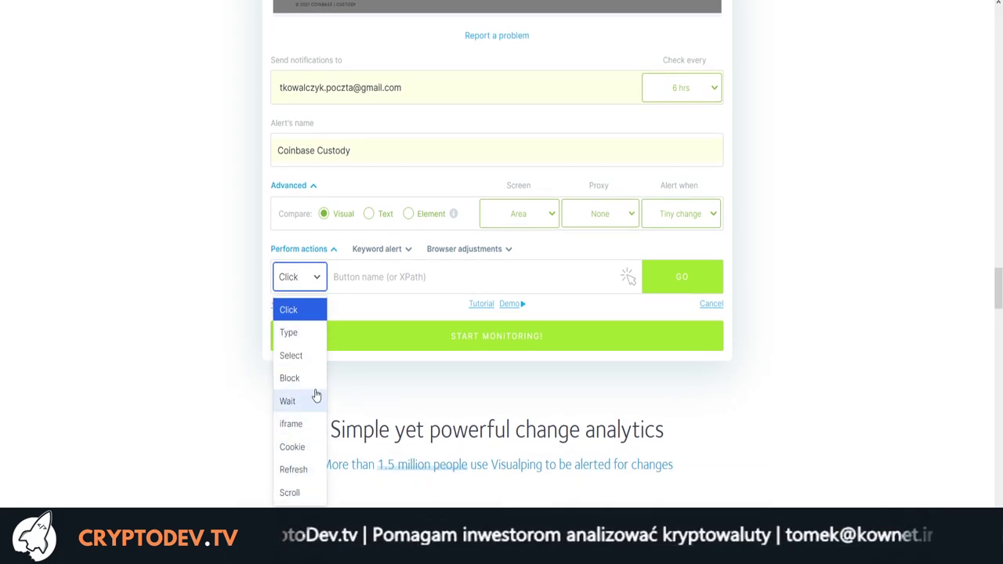
click(217, 285)
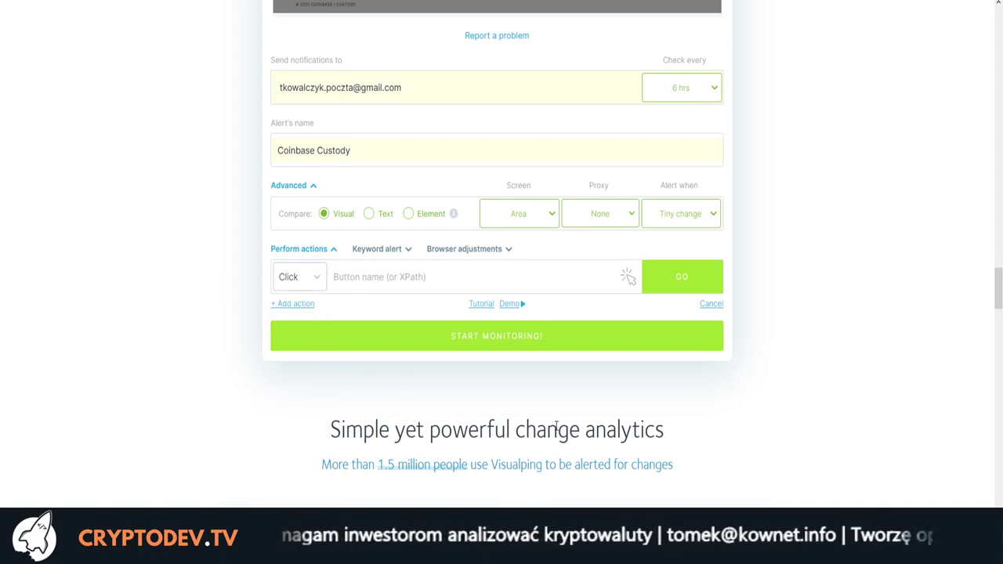
- Start monitoring the Coinbase Custody assets page with the configured alert settings
scroll(799, 380, down, 3)
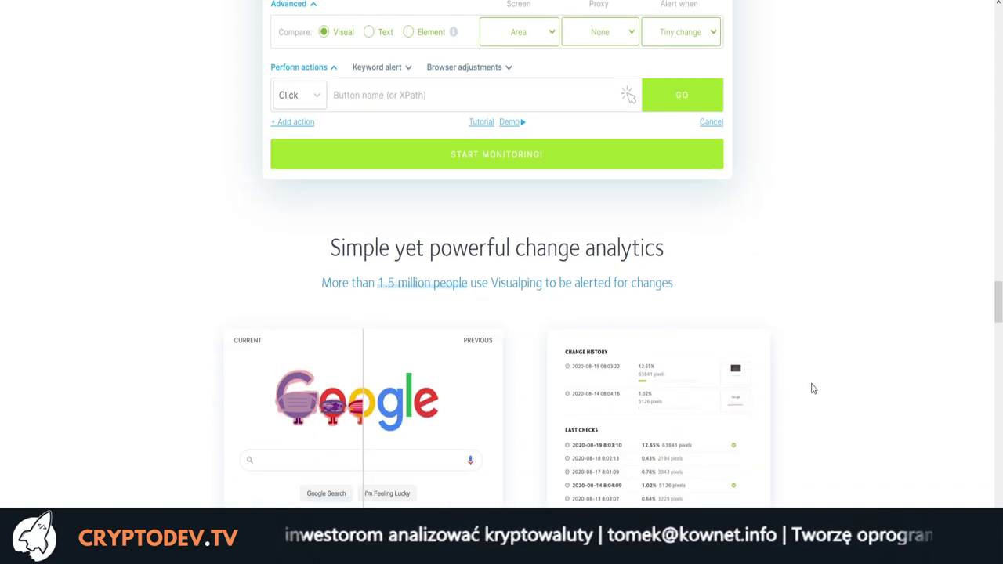
scroll(815, 390, up, 2)
click(508, 287)
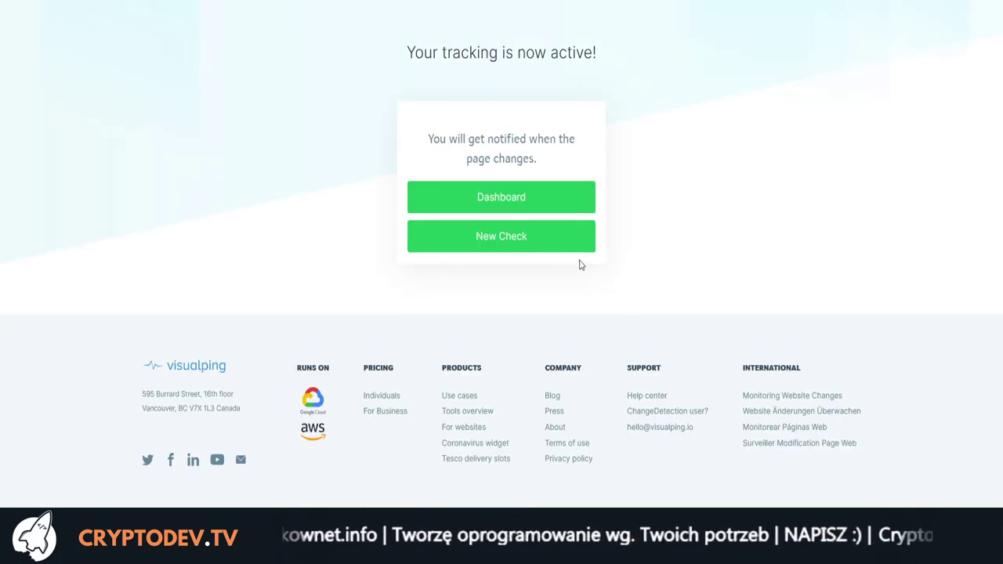
- Go to the Visualping dashboard and open the Coinbase Custody job
click(529, 200)
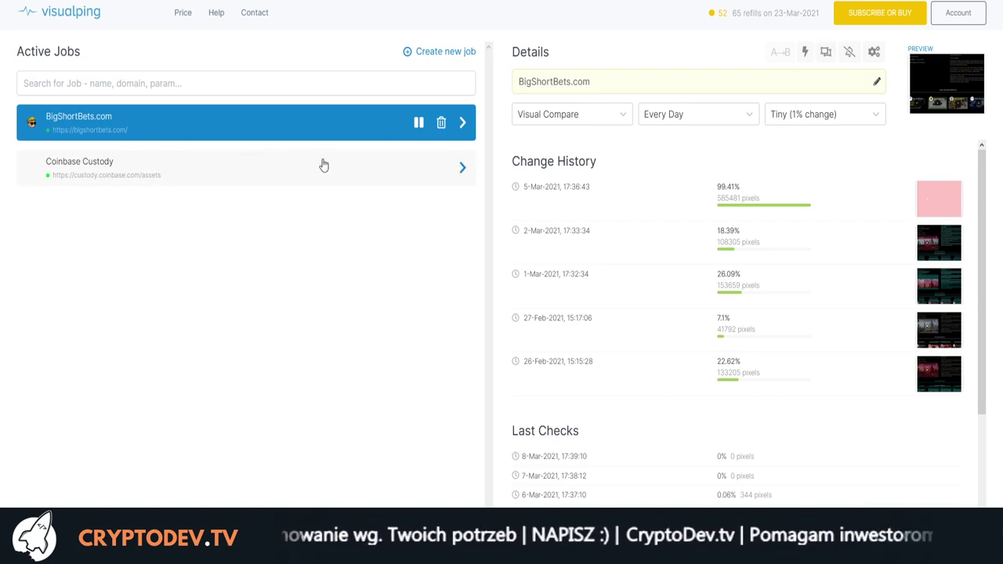
click(462, 169)
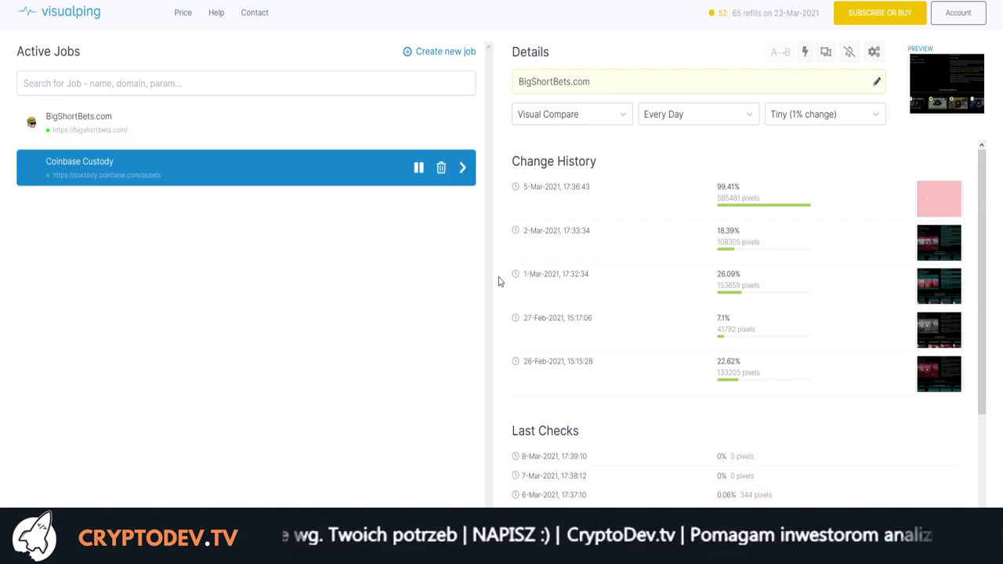